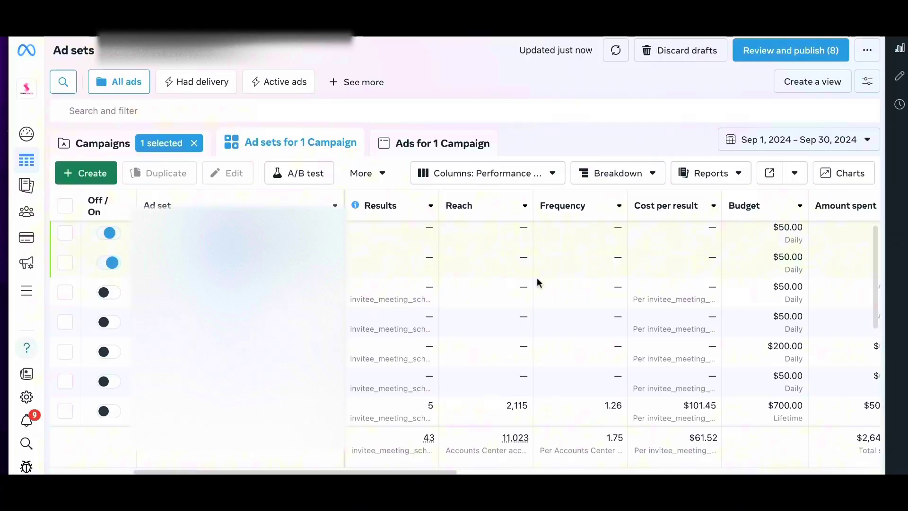
{"action": "scroll", "coordinate": [537, 283], "scroll_direction": "down", "scroll_amount": 5}
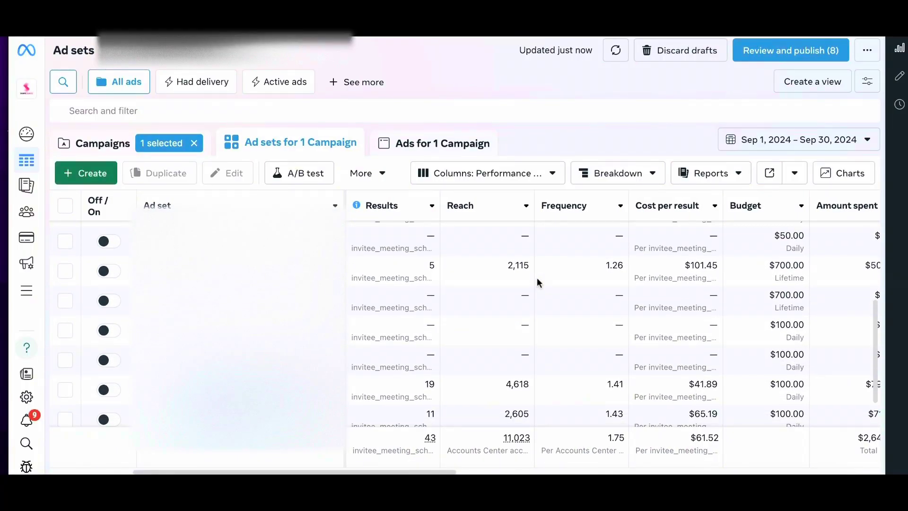
{"action": "scroll", "coordinate": [536, 284], "scroll_direction": "down", "scroll_amount": 1}
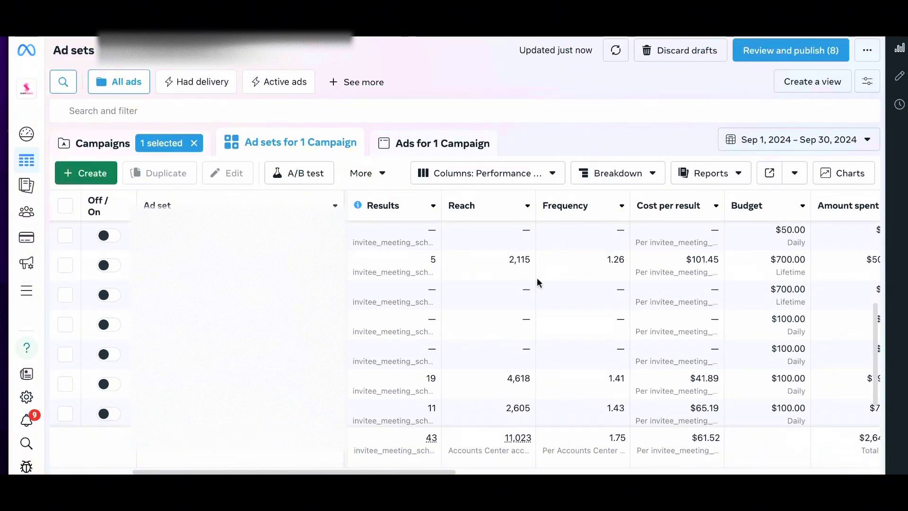
{"action": "scroll", "coordinate": [537, 284], "scroll_direction": "down", "scroll_amount": 1}
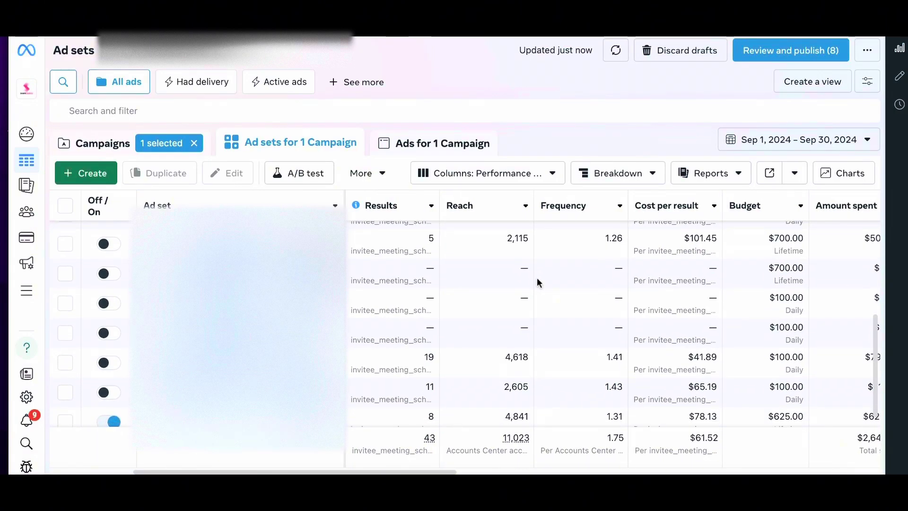
{"action": "scroll", "coordinate": [537, 282], "scroll_direction": "down", "scroll_amount": 1}
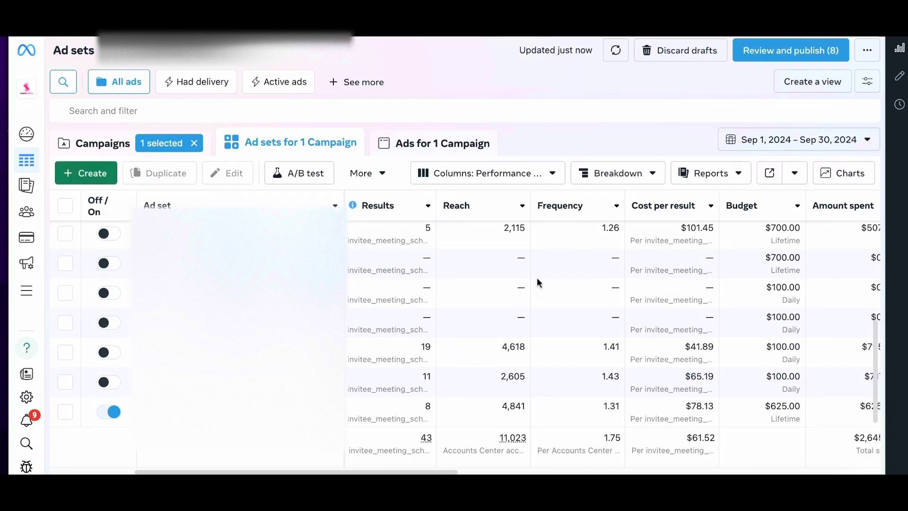
{"action": "scroll", "coordinate": [538, 284], "scroll_direction": "right", "scroll_amount": 2}
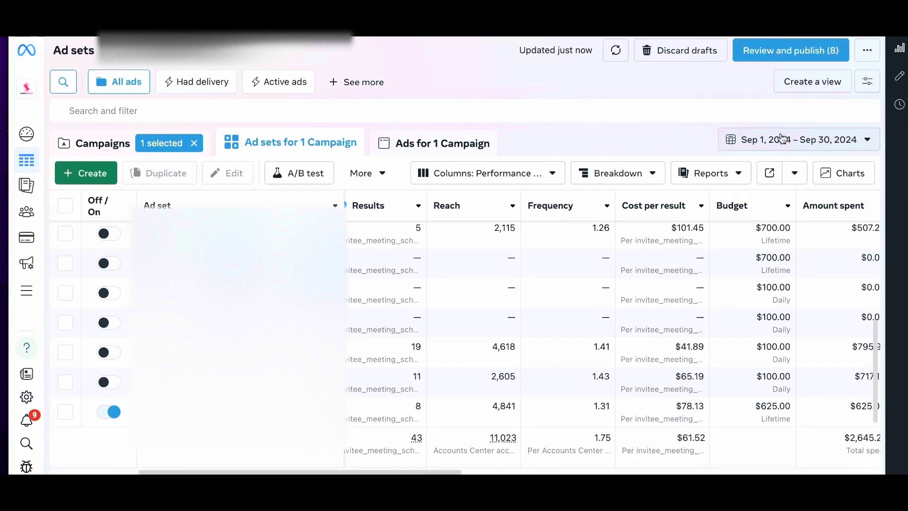
Step: Set the ad set report's date range to October 1–31, 2024
{"action": "left_click", "coordinate": [767, 142]}
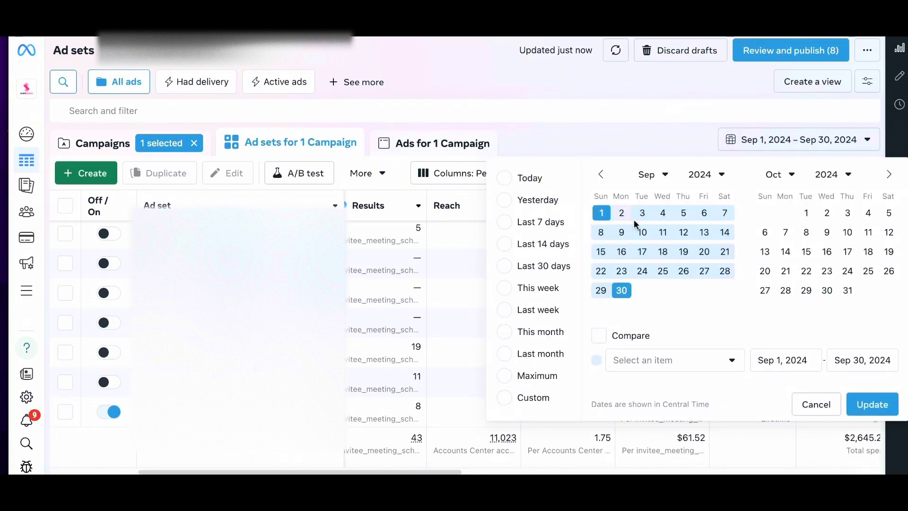
{"action": "left_click", "coordinate": [806, 213]}
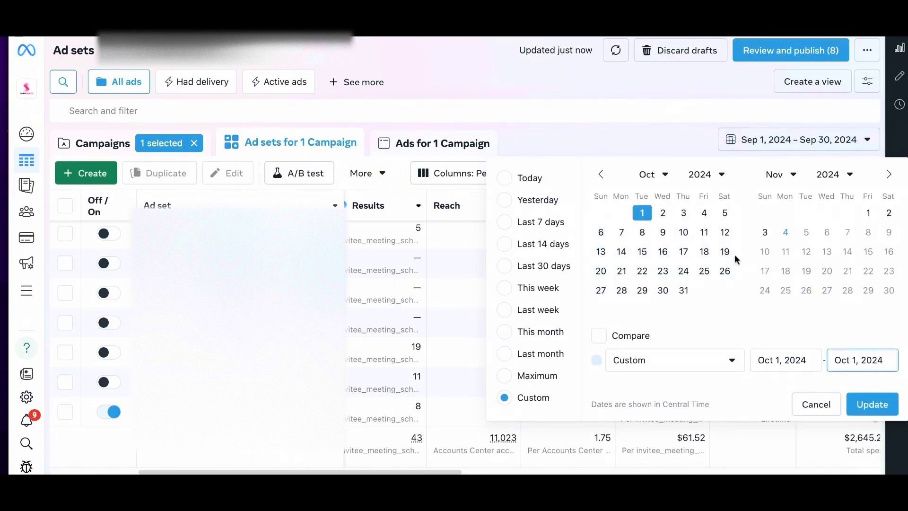
{"action": "left_click", "coordinate": [683, 291]}
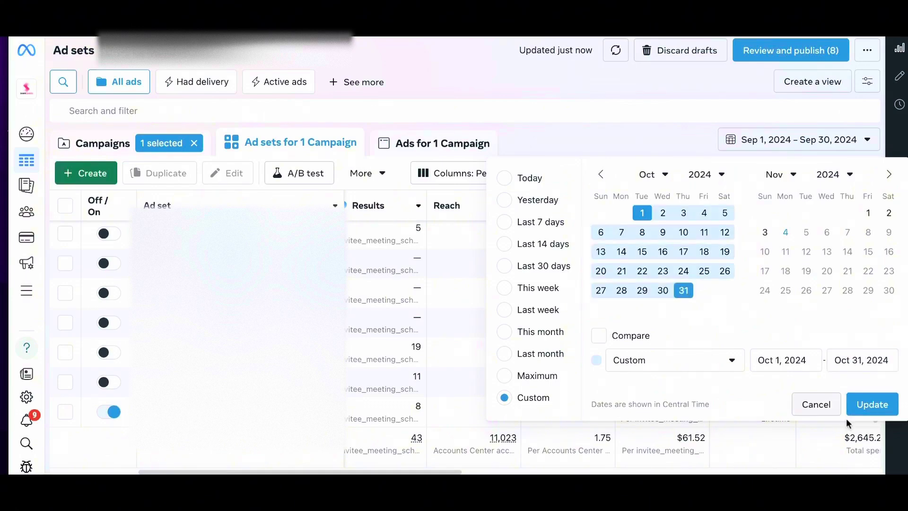
{"action": "left_click", "coordinate": [872, 404]}
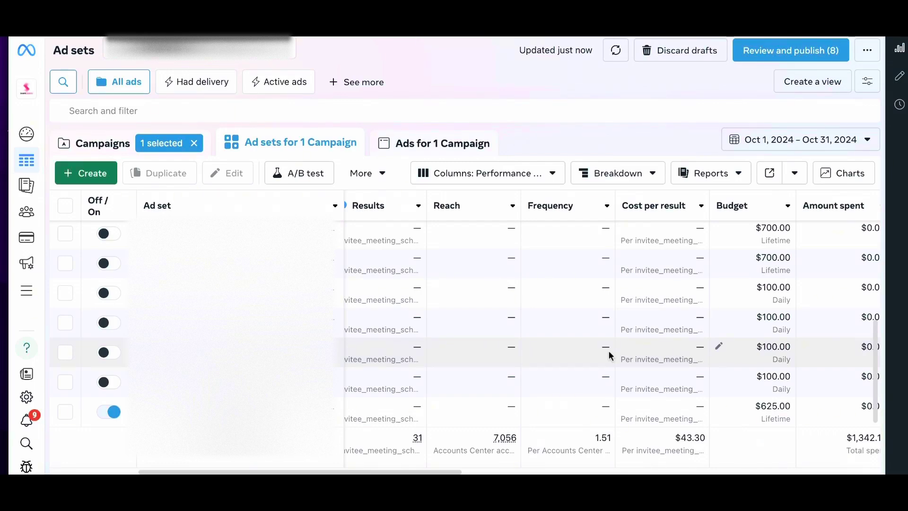
{"action": "scroll", "coordinate": [526, 308], "scroll_direction": "left", "scroll_amount": 1}
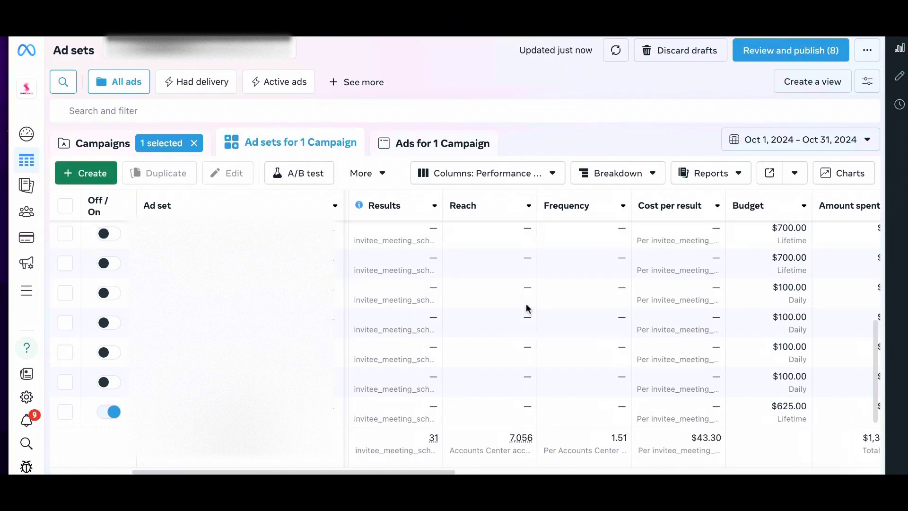
{"action": "scroll", "coordinate": [526, 308], "scroll_direction": "left", "scroll_amount": 2}
{"action": "scroll", "coordinate": [526, 308], "scroll_direction": "up", "scroll_amount": 3}
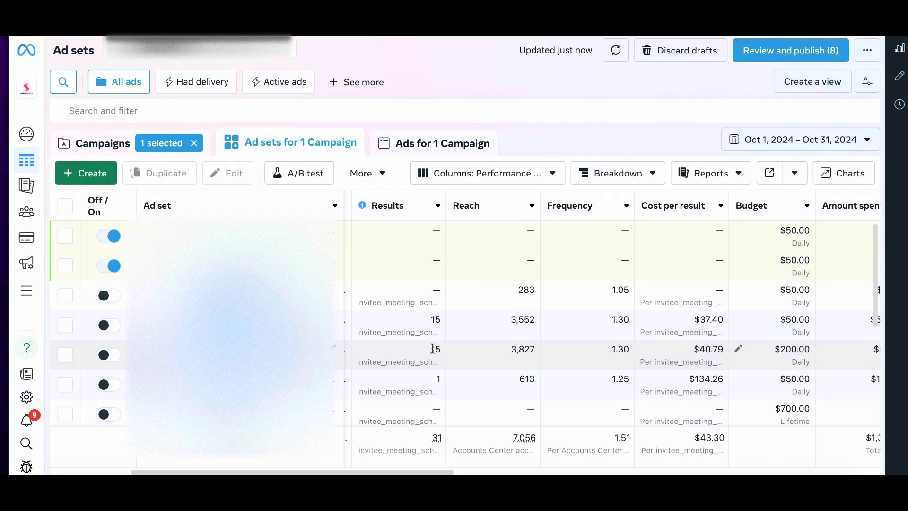
{"action": "scroll", "coordinate": [526, 348], "scroll_direction": "right", "scroll_amount": 1}
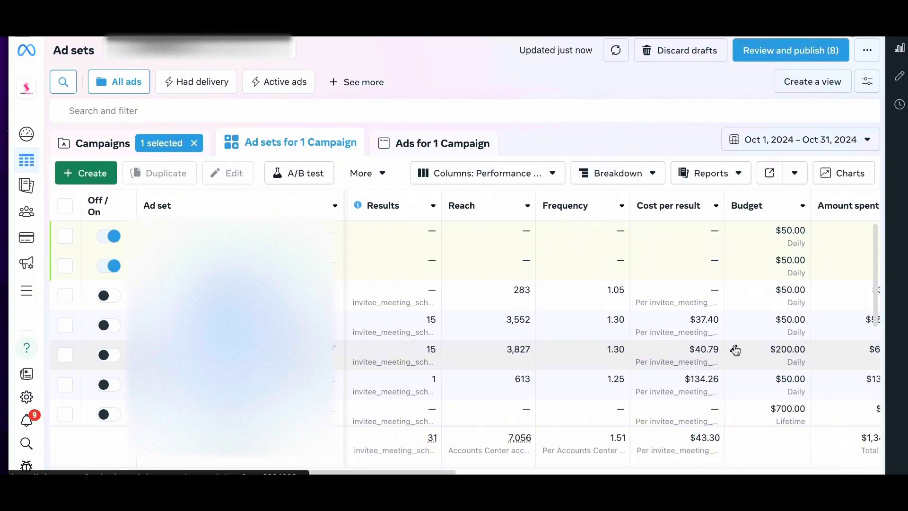
{"action": "scroll", "coordinate": [745, 345], "scroll_direction": "right", "scroll_amount": 2}
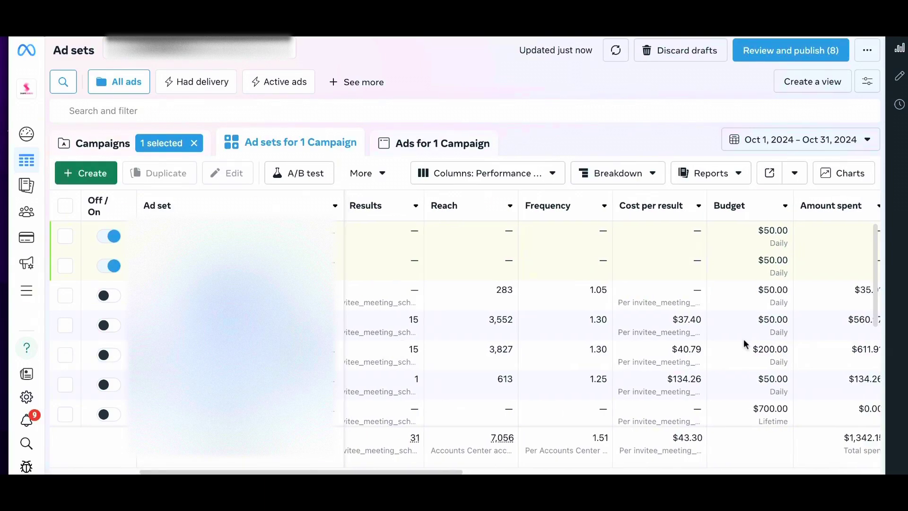
{"action": "left_click", "coordinate": [710, 349]}
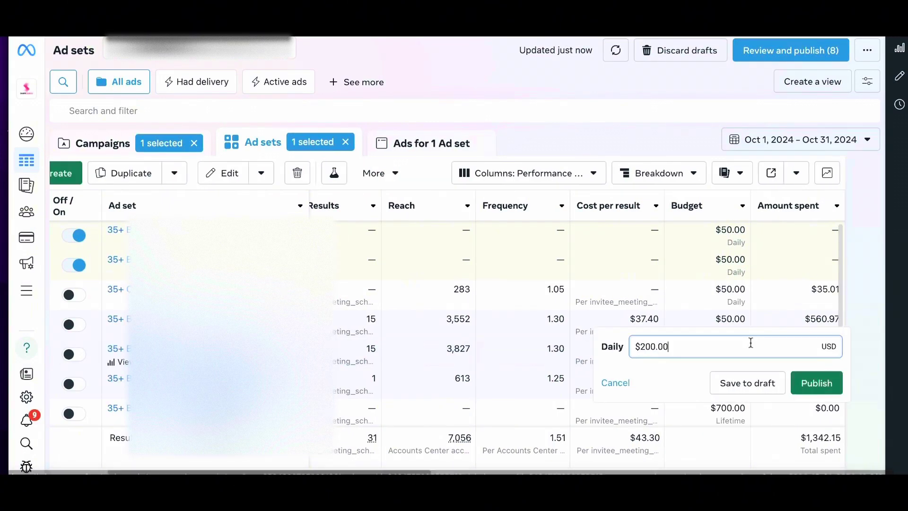
{"action": "double_click", "coordinate": [686, 344]}
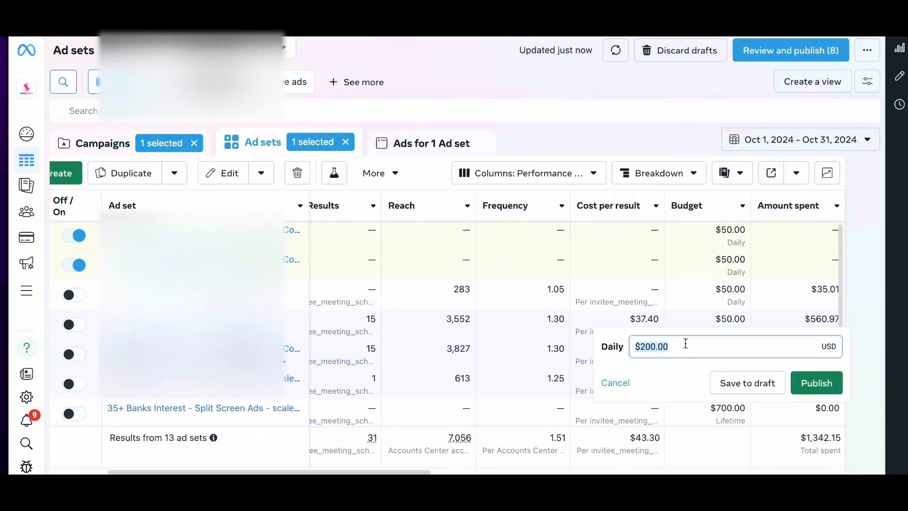
Step: Cancel the budget edit popup, leaving the $200.00 daily budget unchanged
{"action": "left_click", "coordinate": [615, 382]}
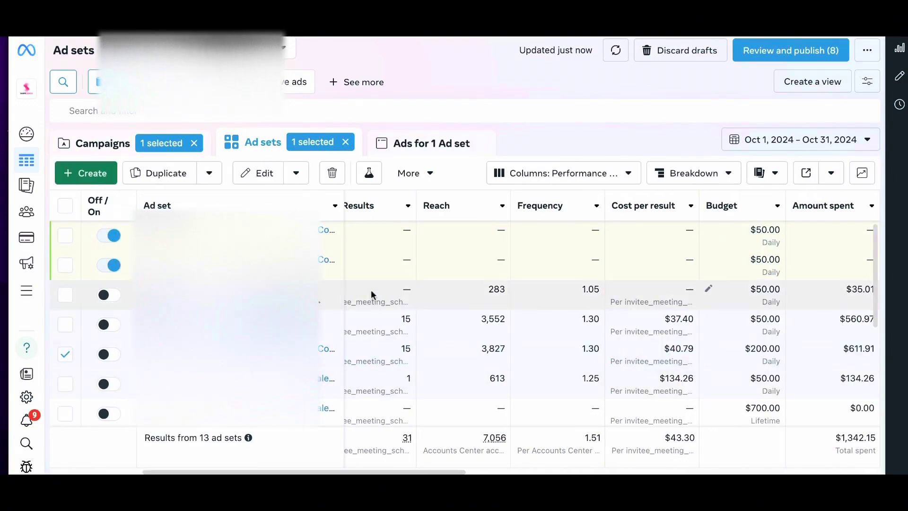